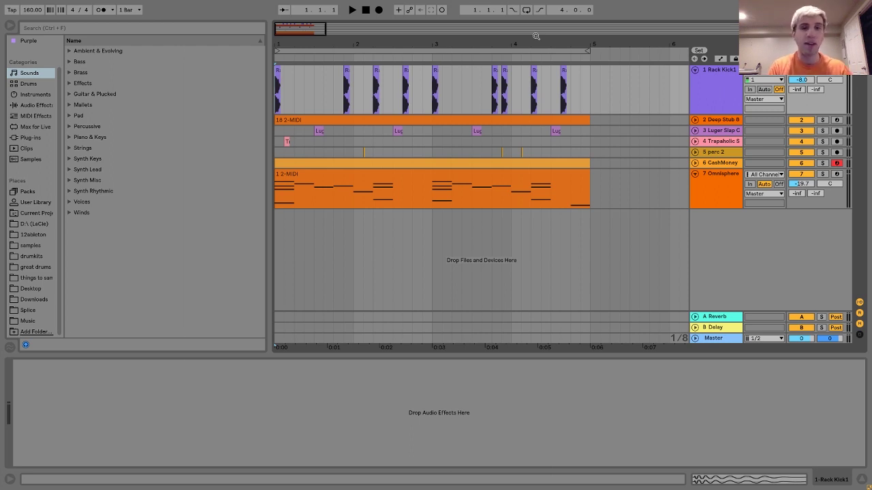
# Play the four-bar beat loop from the start of the arrangement and stop playback.
pyautogui.press('space')
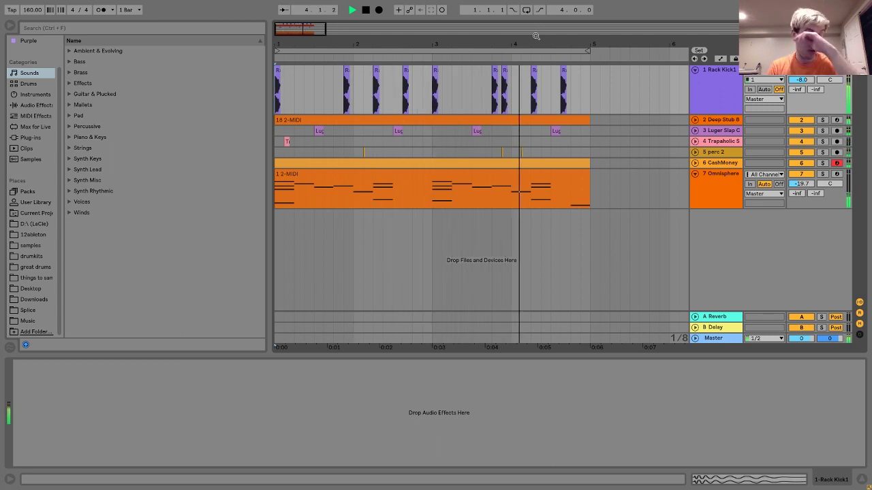
pyautogui.press('space')
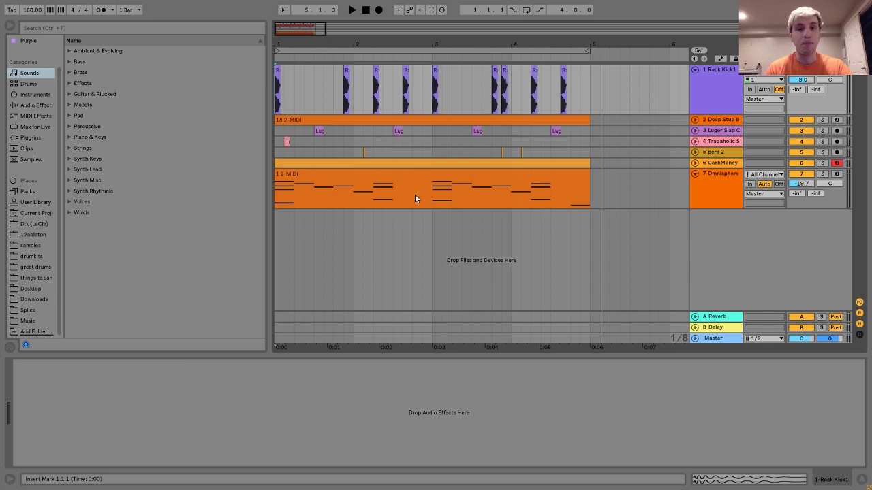
# Examine the device chain of each track from Rack Kick1 down to Omnisphere, including the CashMoney hi-hat sampler.
pyautogui.click(718, 93)
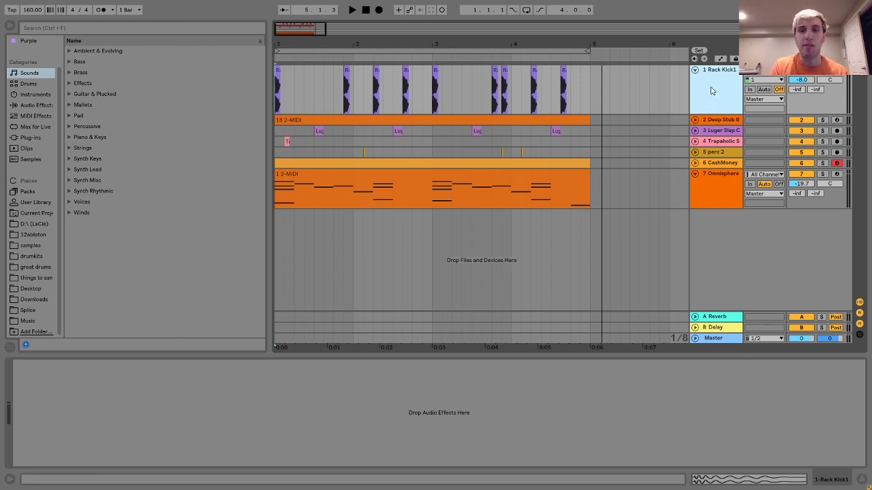
pyautogui.press('Down')
pyautogui.press('Down')
pyautogui.press('Down')
pyautogui.press('Down')
pyautogui.press('Down')
pyautogui.press('Down')
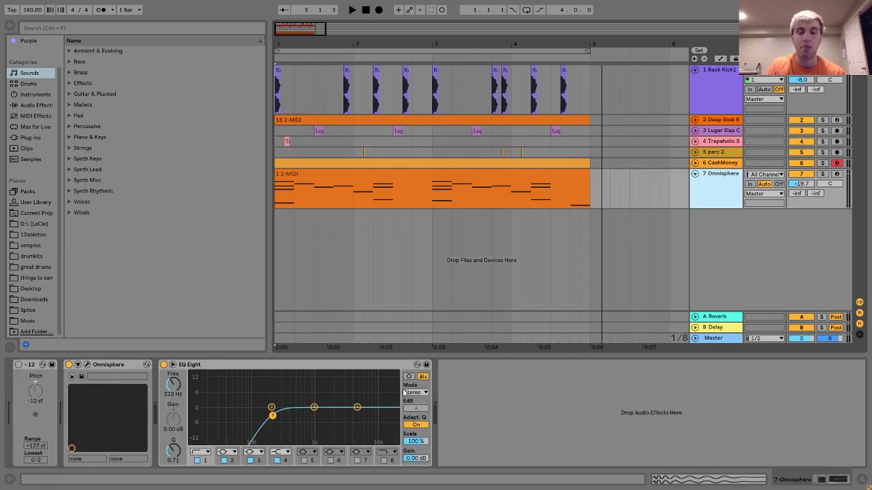
pyautogui.click(723, 164)
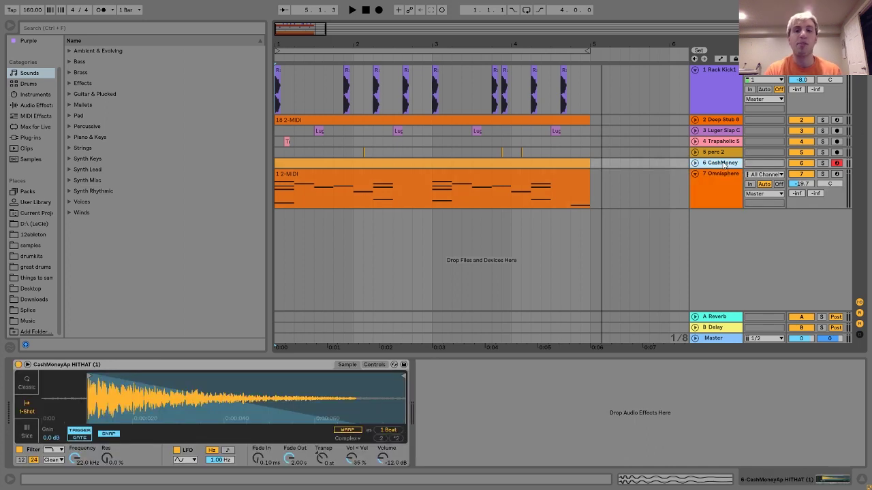
pyautogui.click(673, 109)
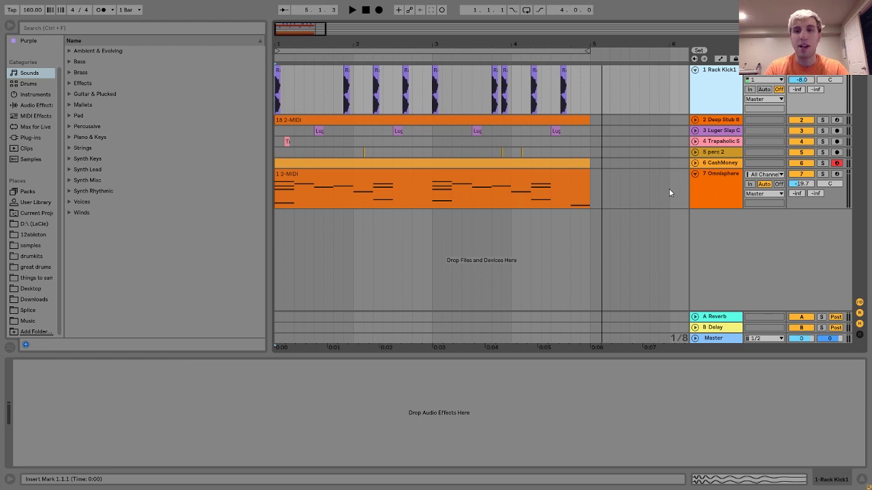
# Play the loop in Session View to check the Master track's peak level, and return to Arrangement View.
pyautogui.press('Tab')
pyautogui.press('space')
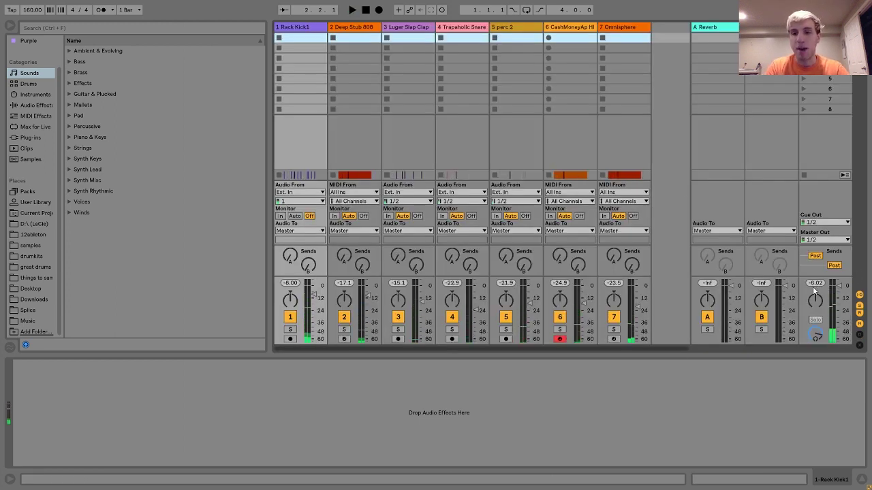
pyautogui.press('Tab')
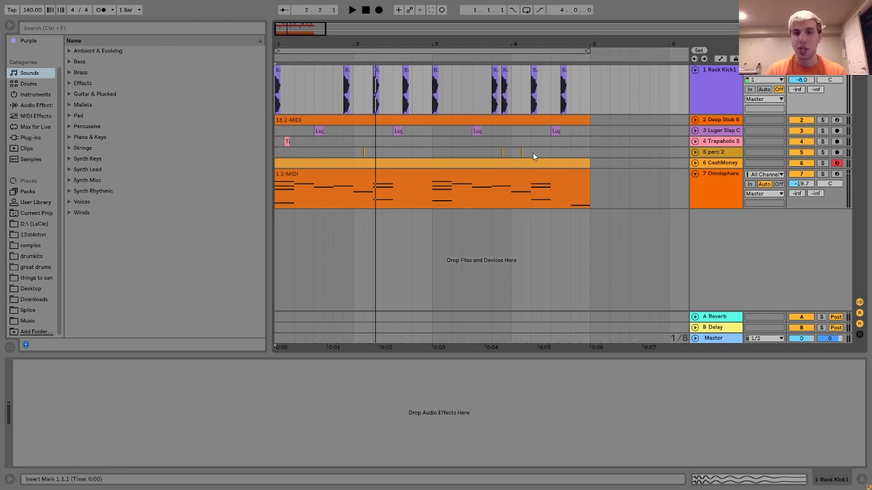
pyautogui.press('Tab')
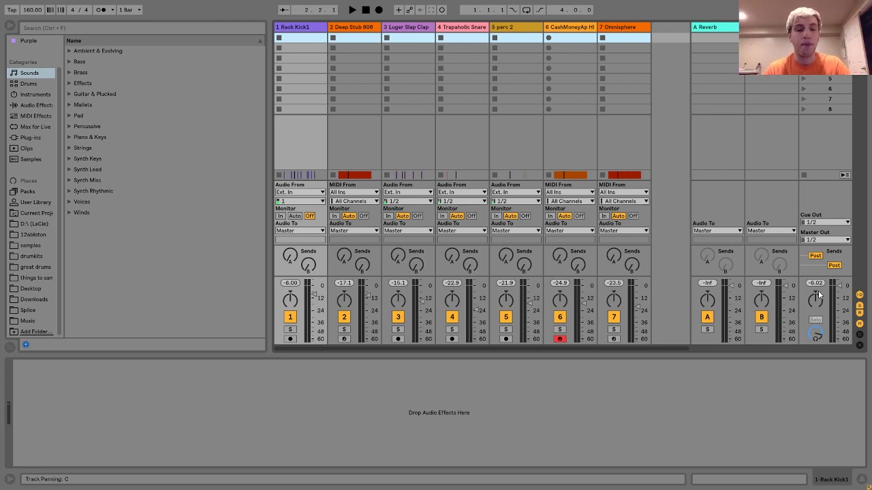
pyautogui.press('Tab')
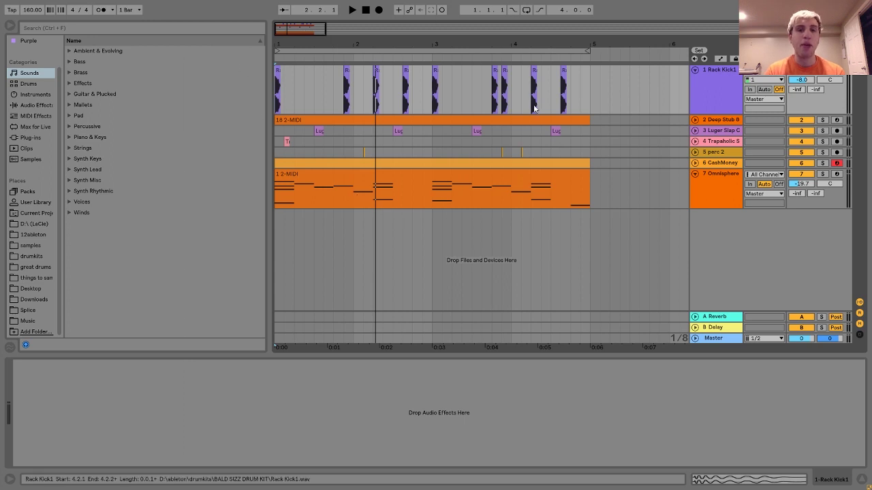
# Play part of the loop and examine the devices behind the Deep Stub 808 and CashMoney hi-hat clips.
pyautogui.click(519, 120)
pyautogui.press('space')
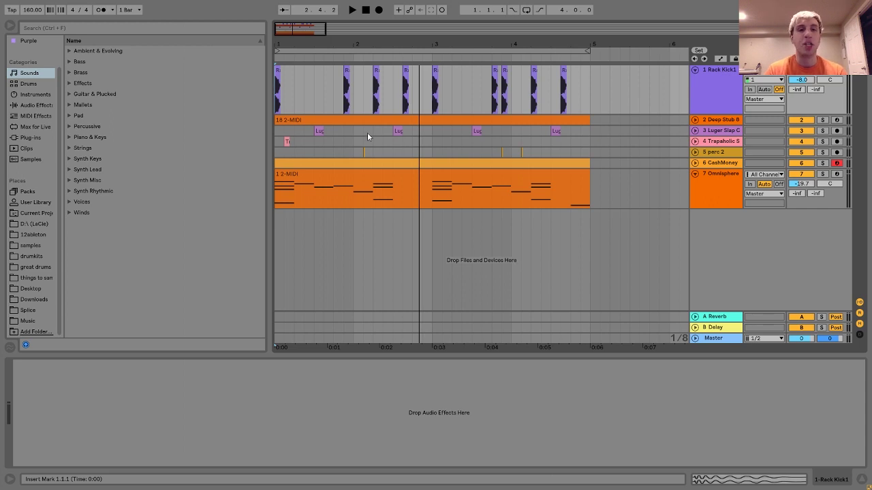
pyautogui.click(337, 120)
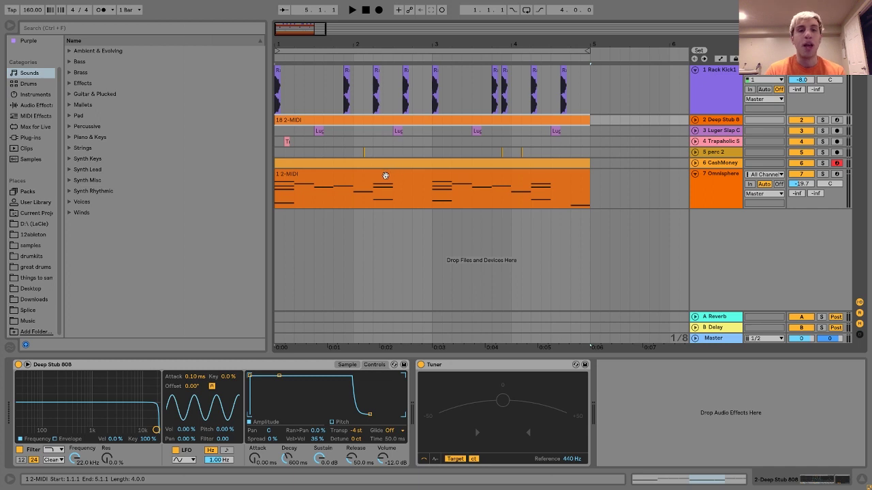
pyautogui.click(375, 164)
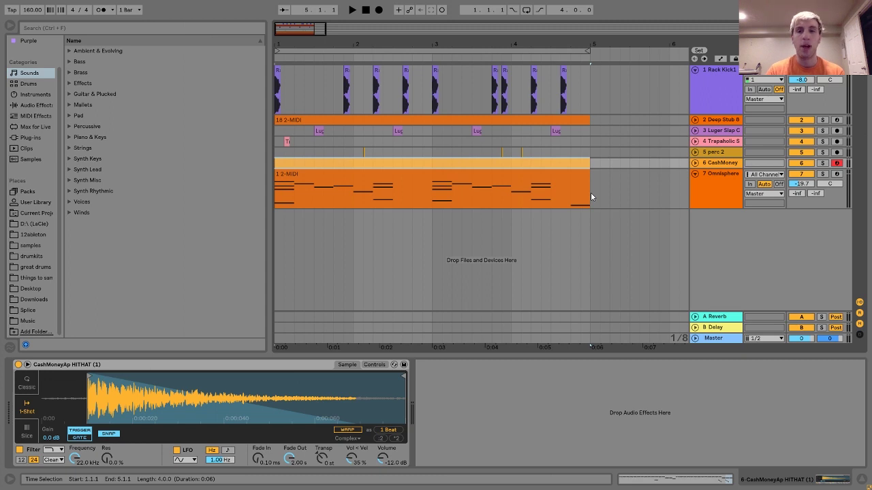
# Compare the Omnisphere track with its EQ Eight bypassed and active during playback, leaving the EQ switched on.
pyautogui.click(710, 190)
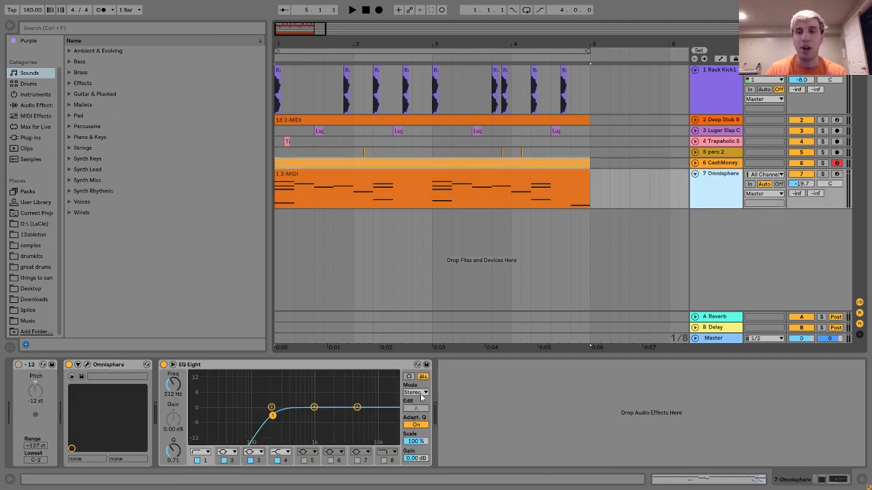
pyautogui.click(163, 365)
pyautogui.press('space')
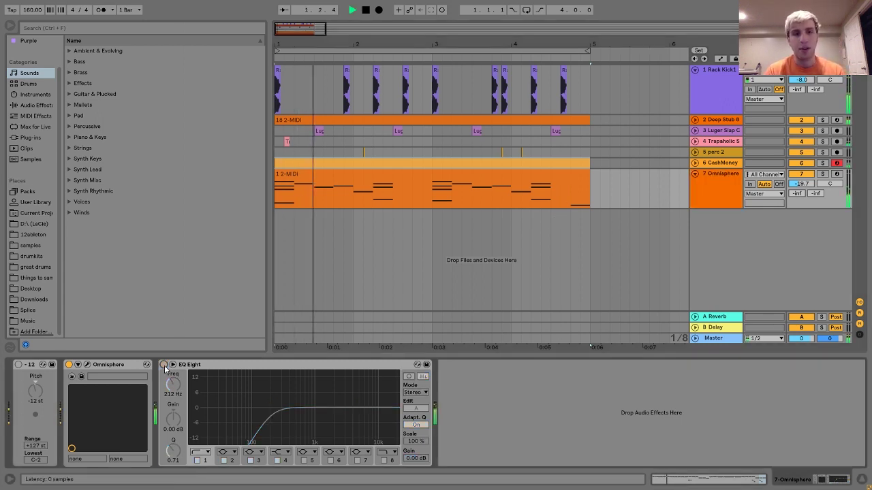
pyautogui.click(164, 365)
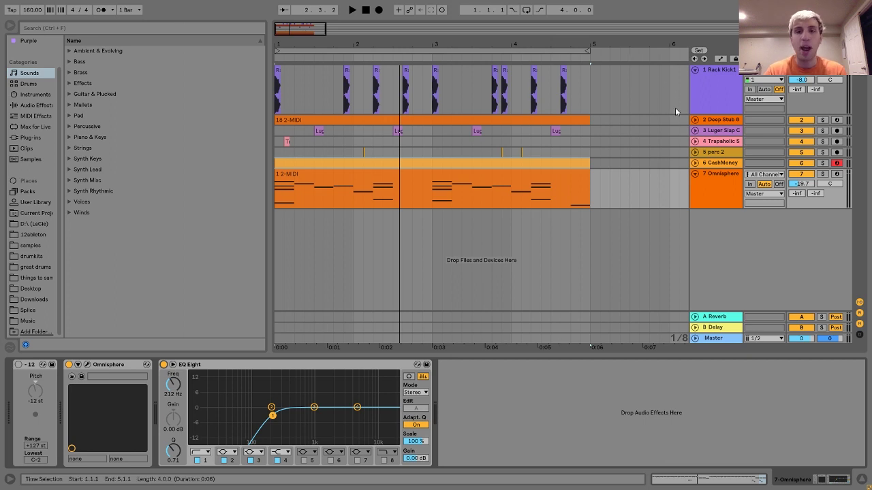
pyautogui.click(709, 185)
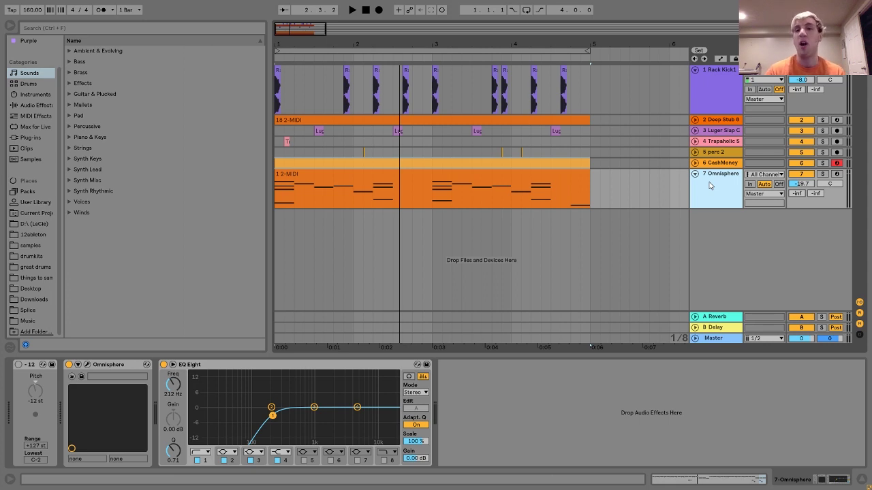
# Go through all seven tracks from Rack Kick1 to Omnisphere and back, checking which ones carry audio effects.
pyautogui.click(720, 81)
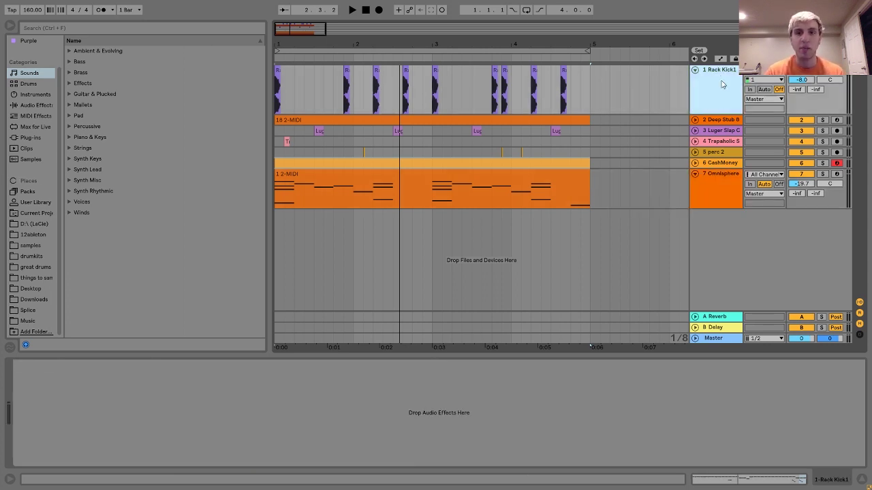
pyautogui.press('Down')
pyautogui.press('Down')
pyautogui.press('Down')
pyautogui.press('Down')
pyautogui.press('Down')
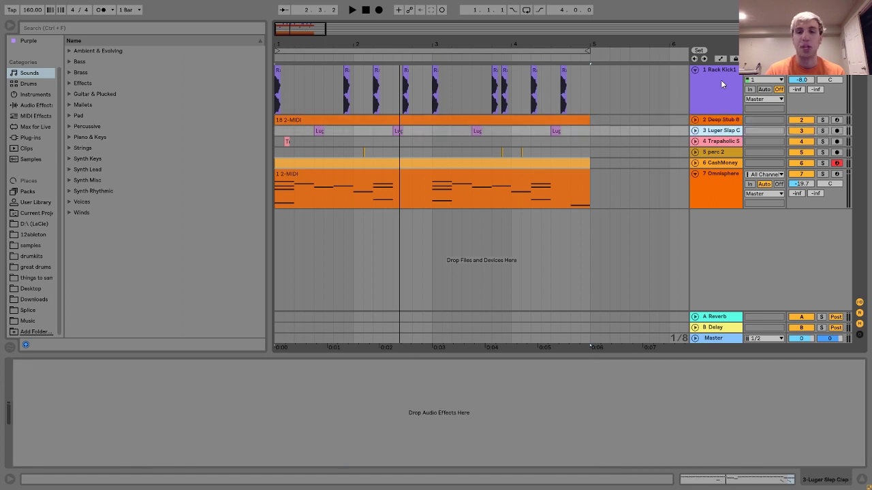
pyautogui.press('Down')
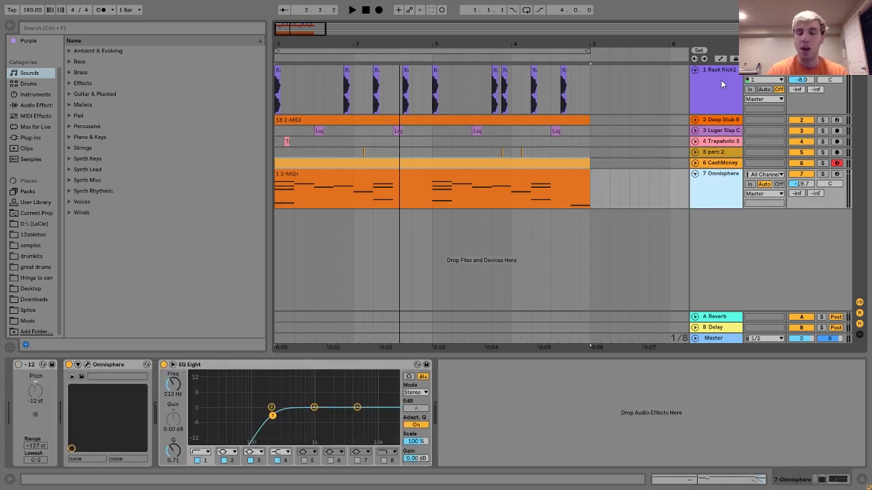
pyautogui.press('Up')
pyautogui.press('Down')
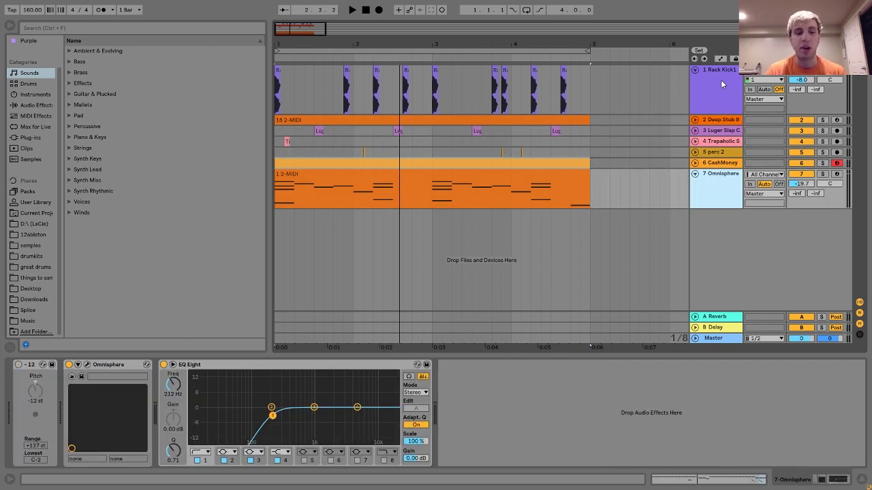
pyautogui.press('Up')
pyautogui.press('Up')
pyautogui.press('Up')
pyautogui.press('Up')
pyautogui.press('Up')
pyautogui.press('Up')
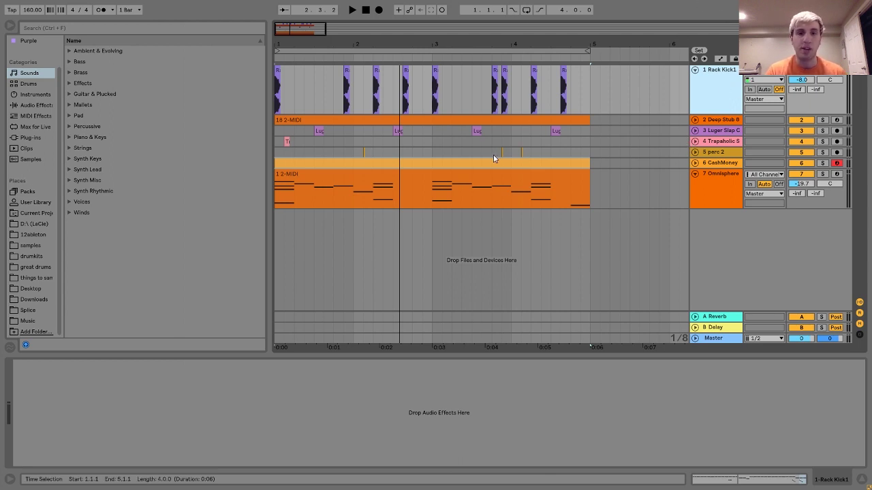
# Recheck the track and Master peak levels in the Session View mixer during playback, and go back to the arrangement.
pyautogui.press('Tab')
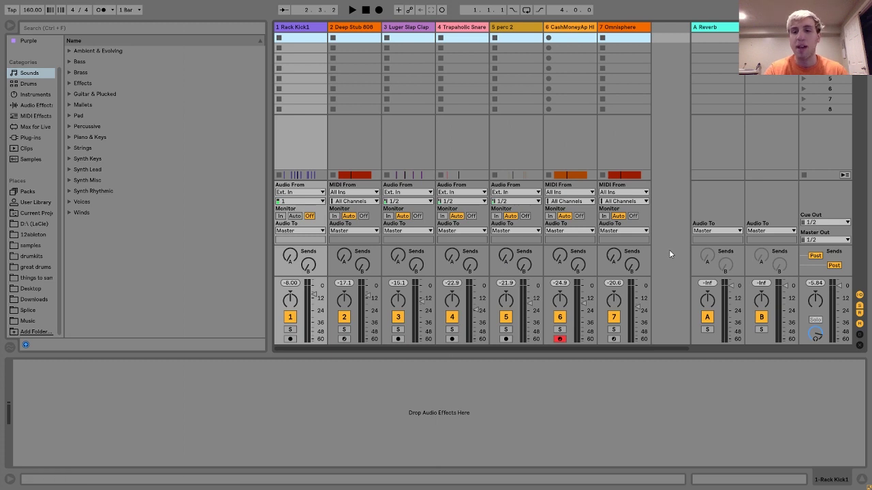
pyautogui.press('space')
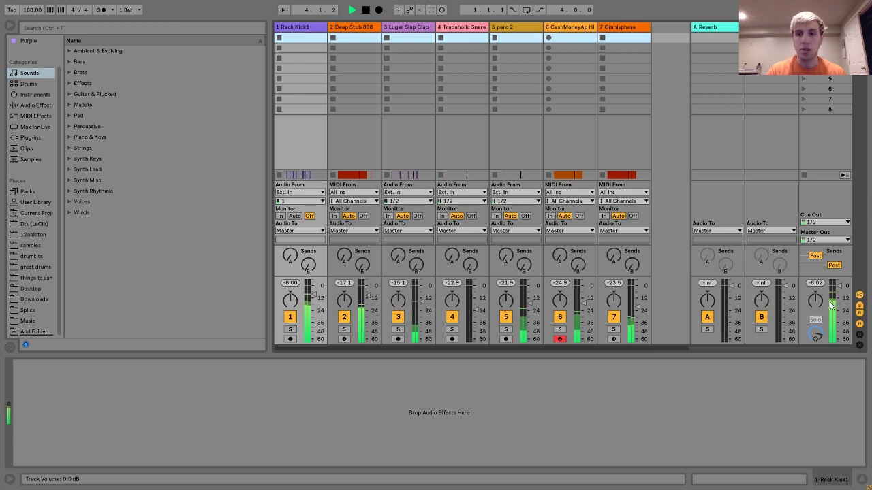
pyautogui.press('space')
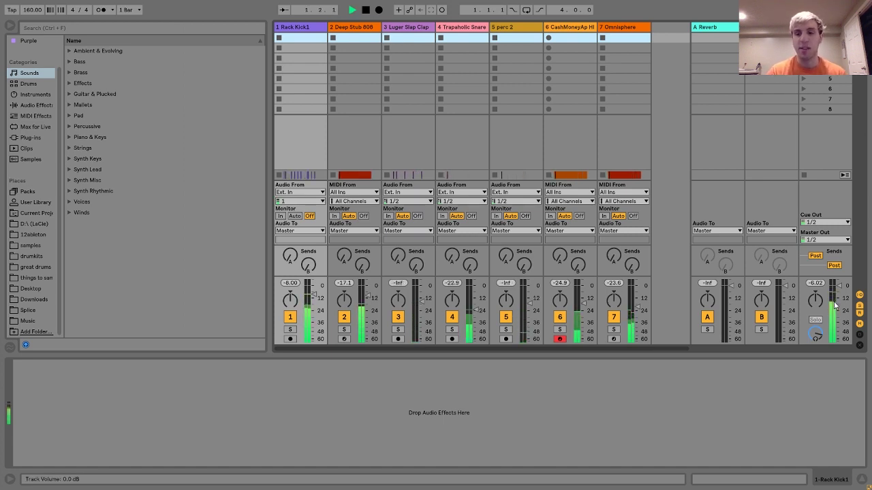
pyautogui.press('space')
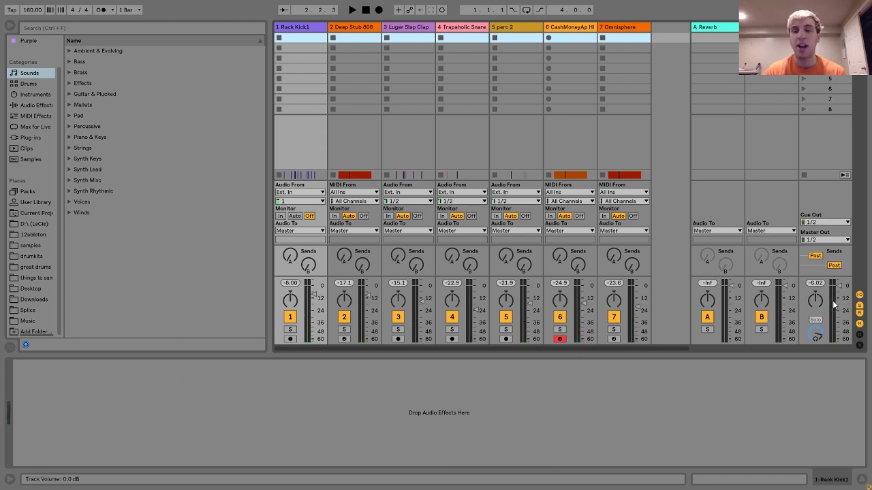
pyautogui.press('Tab')
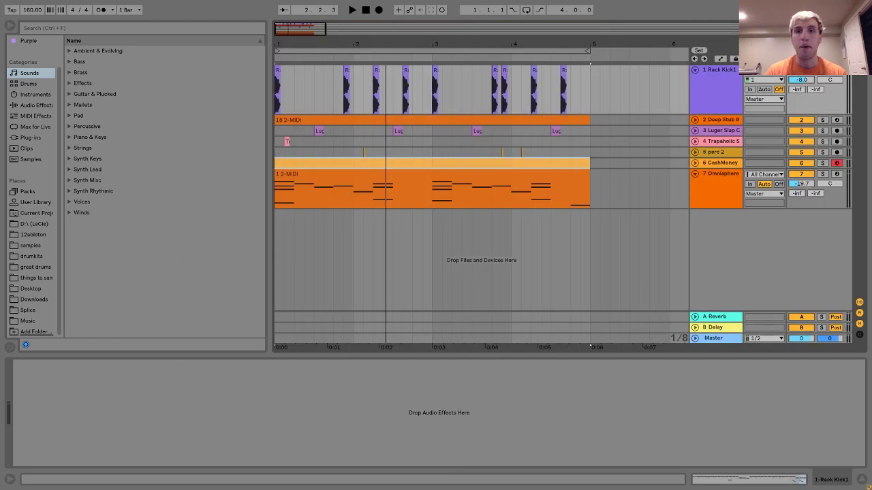